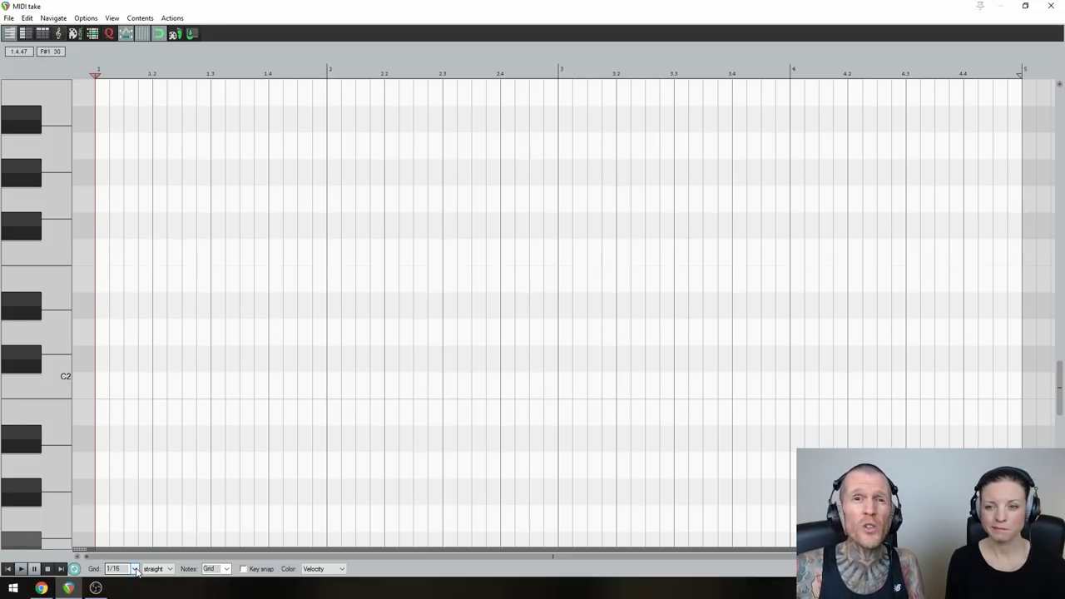
# On the F2 row, place an eighth note plus a sixteenth note at the start of bar 1 and repeat the pair to make five pairs
pyautogui.click(65, 290)
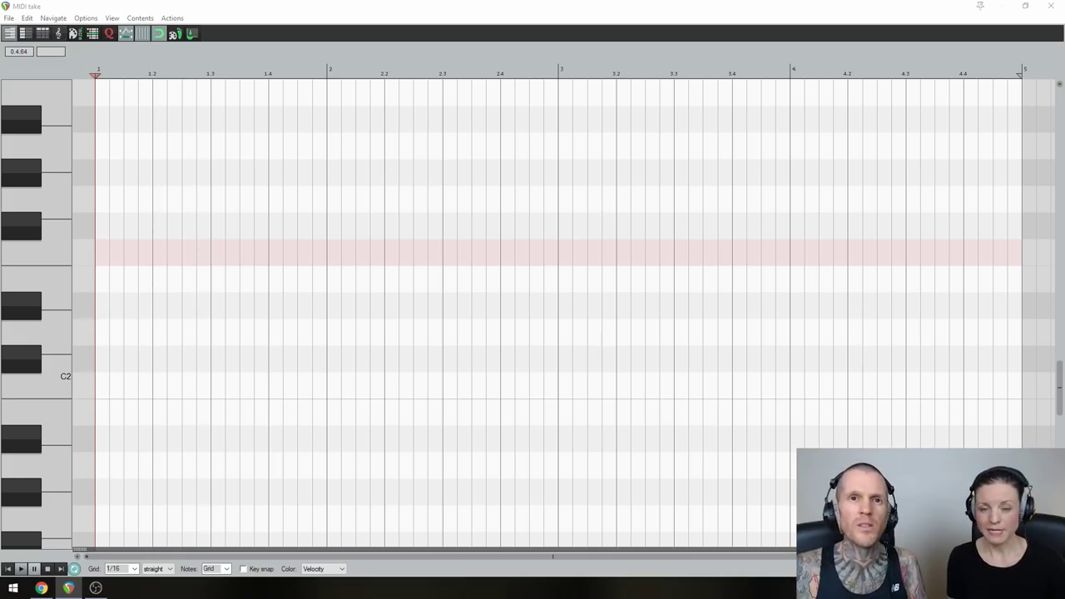
pyautogui.moveTo(106, 251); pyautogui.dragTo(138, 253)
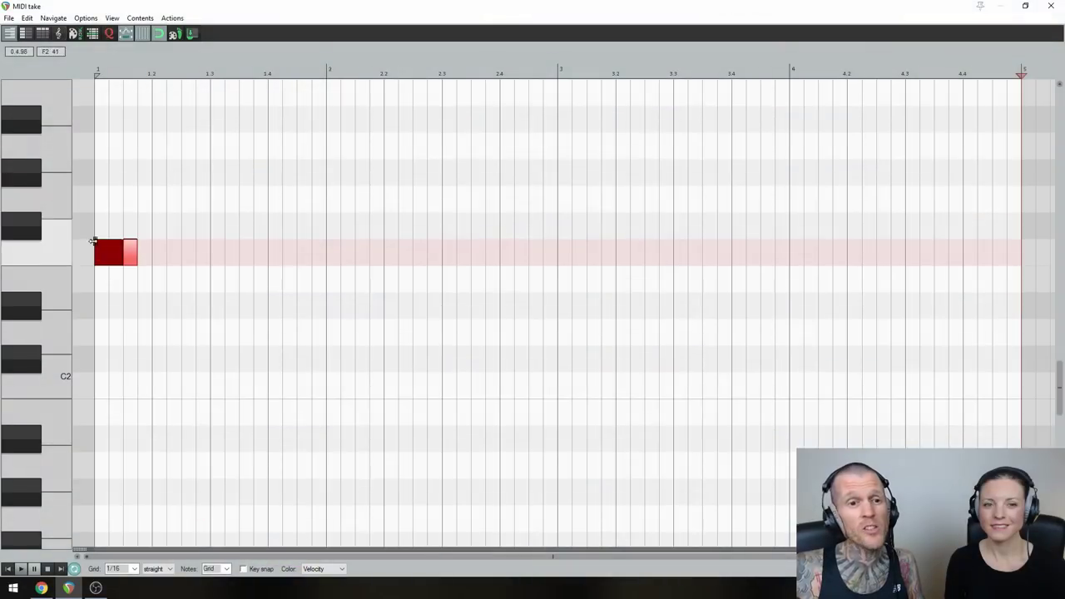
pyautogui.moveTo(96, 225); pyautogui.dragTo(183, 290)
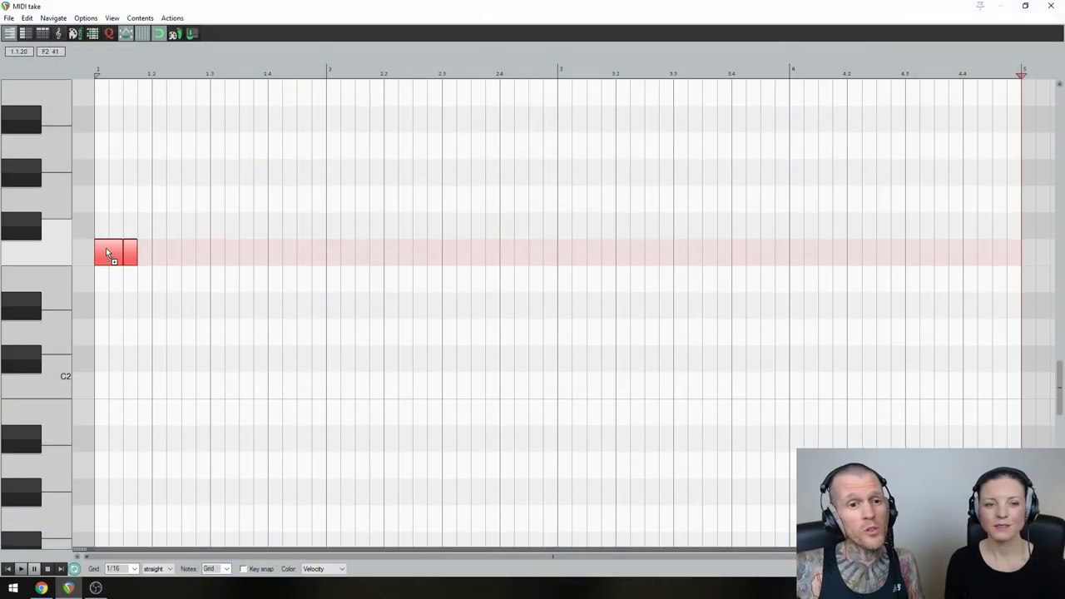
pyautogui.moveTo(105, 247); pyautogui.dragTo(280, 256)
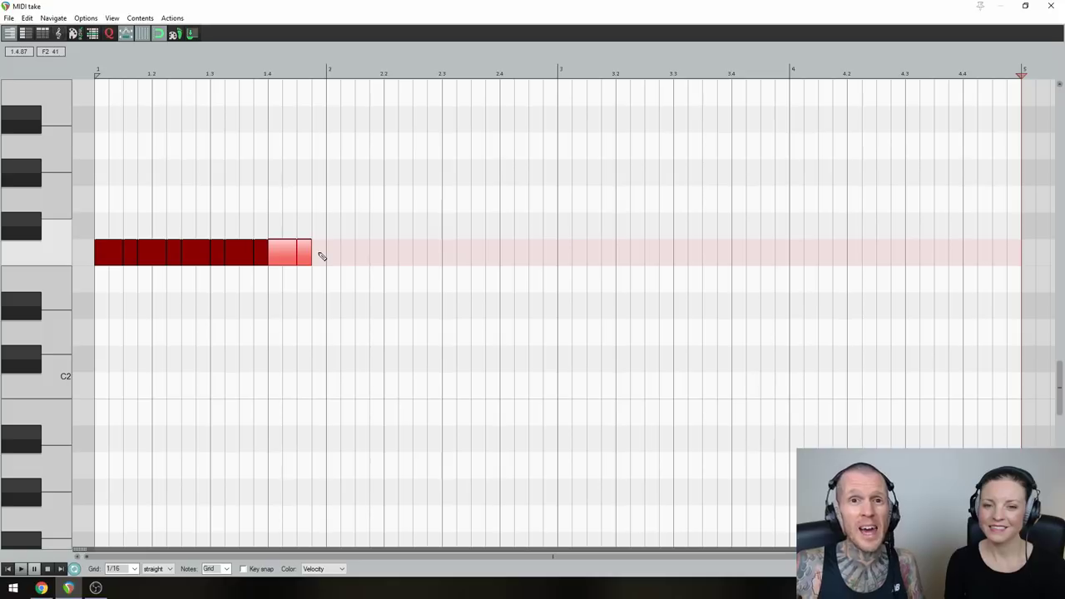
# Continue the F2 line with two eighth notes, four more eighth-sixteenth pairs and a closing sixteenth note to fill bar 2
pyautogui.click(322, 254)
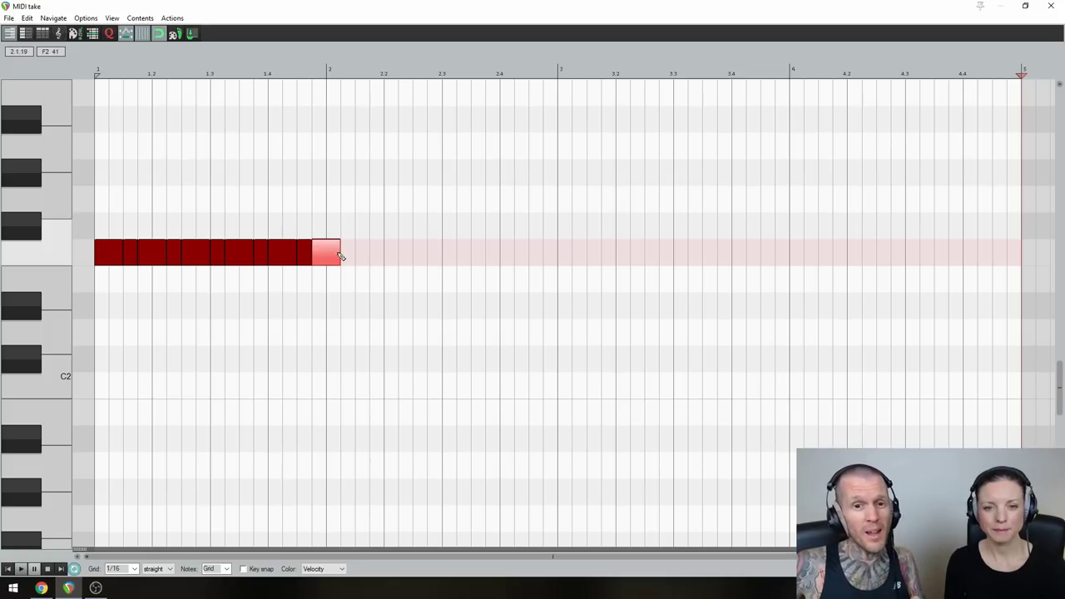
pyautogui.click(350, 252)
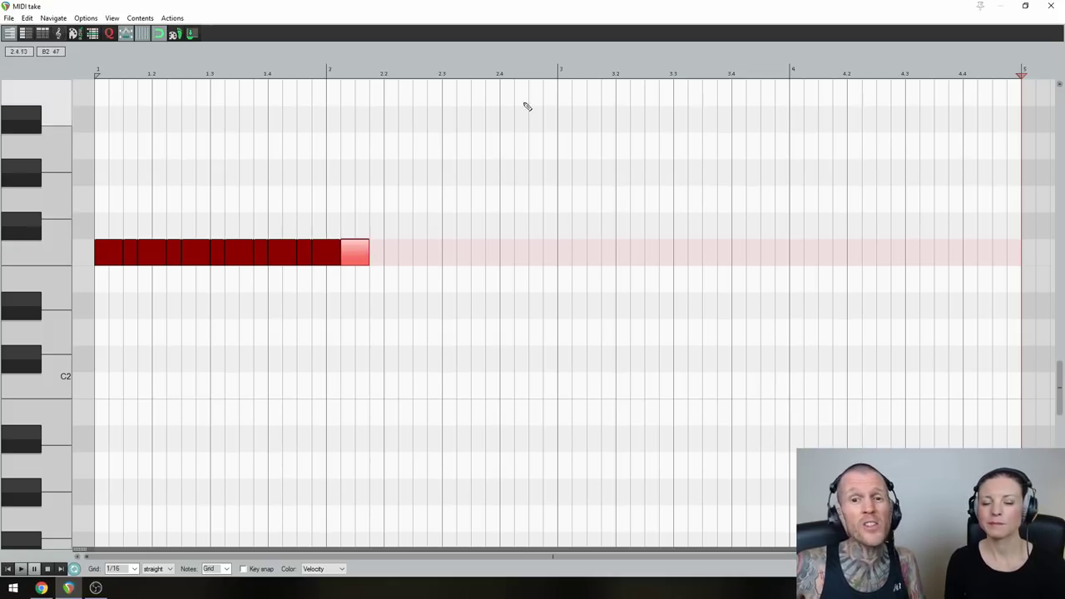
pyautogui.click(325, 252)
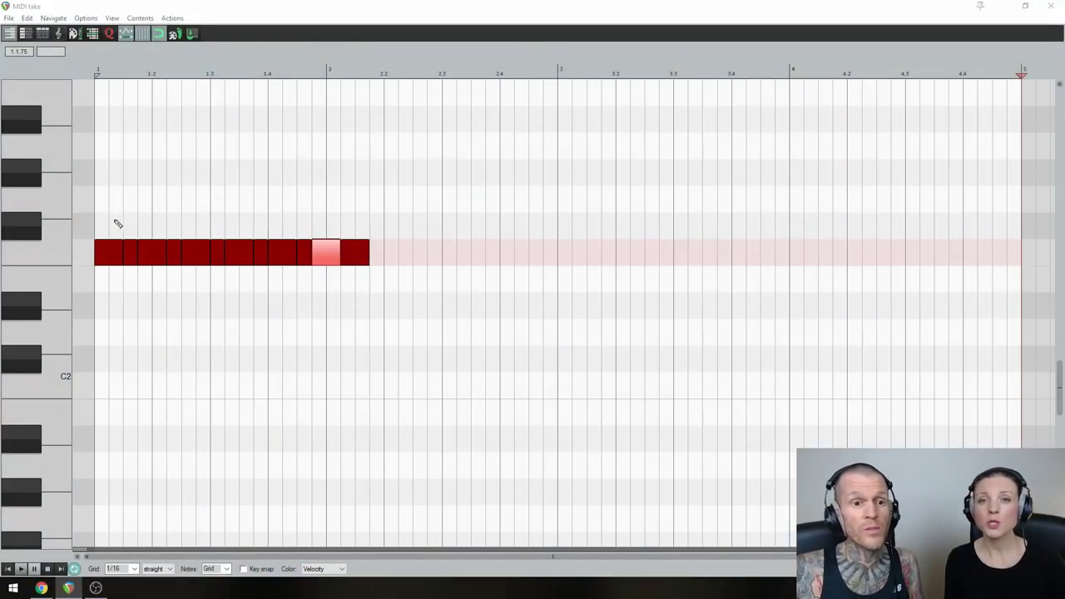
pyautogui.moveTo(104, 230); pyautogui.dragTo(513, 257)
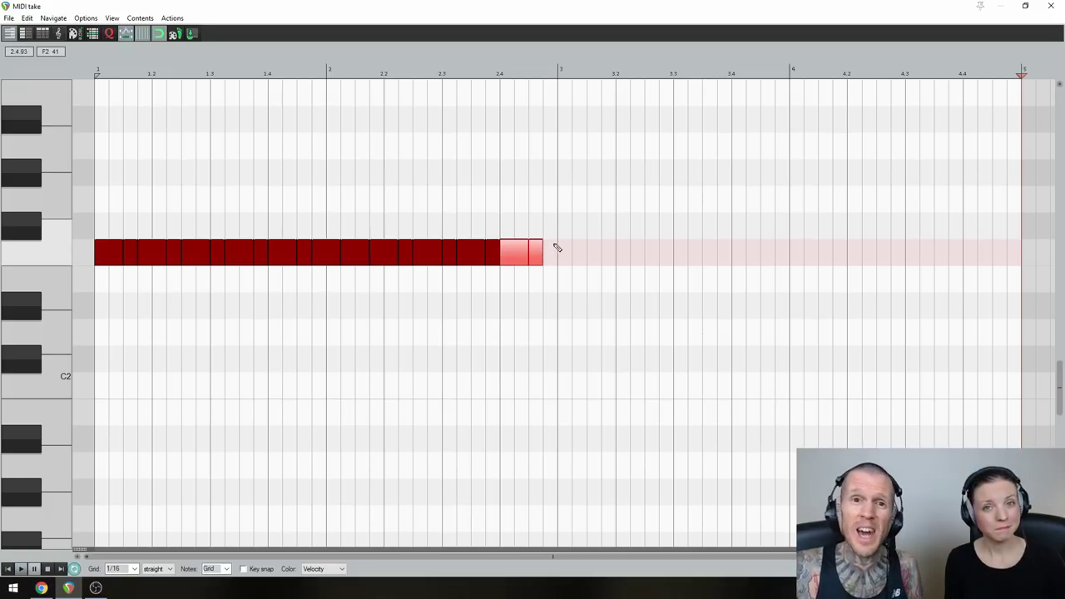
pyautogui.click(551, 248)
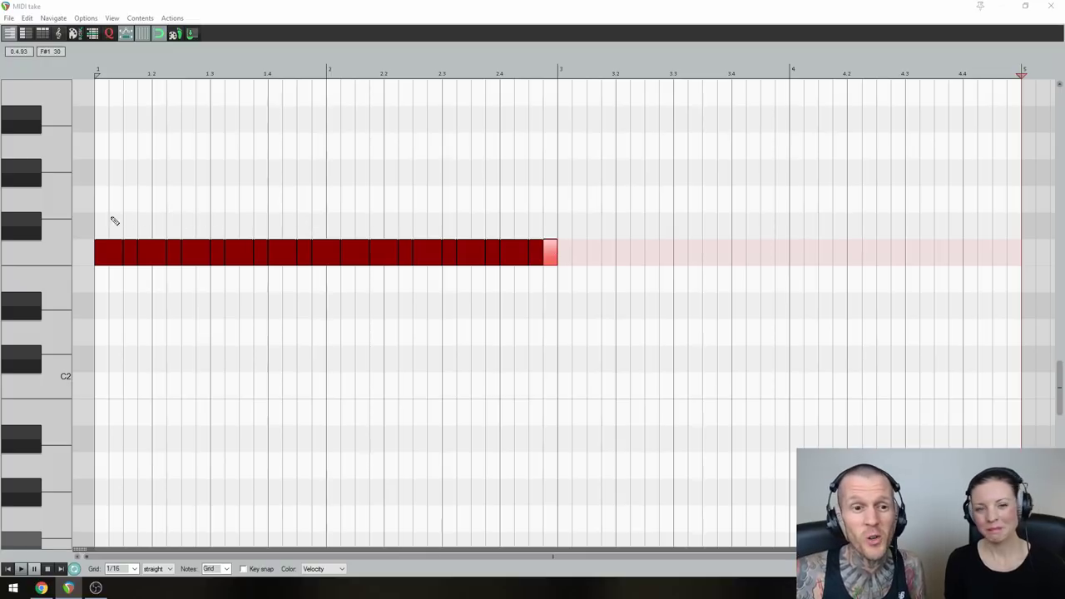
# Copy the complete two-bar F2 rhythm into bars 3 and 4
pyautogui.moveTo(110, 218); pyautogui.dragTo(602, 309)
pyautogui.moveTo(107, 252); pyautogui.dragTo(559, 253)
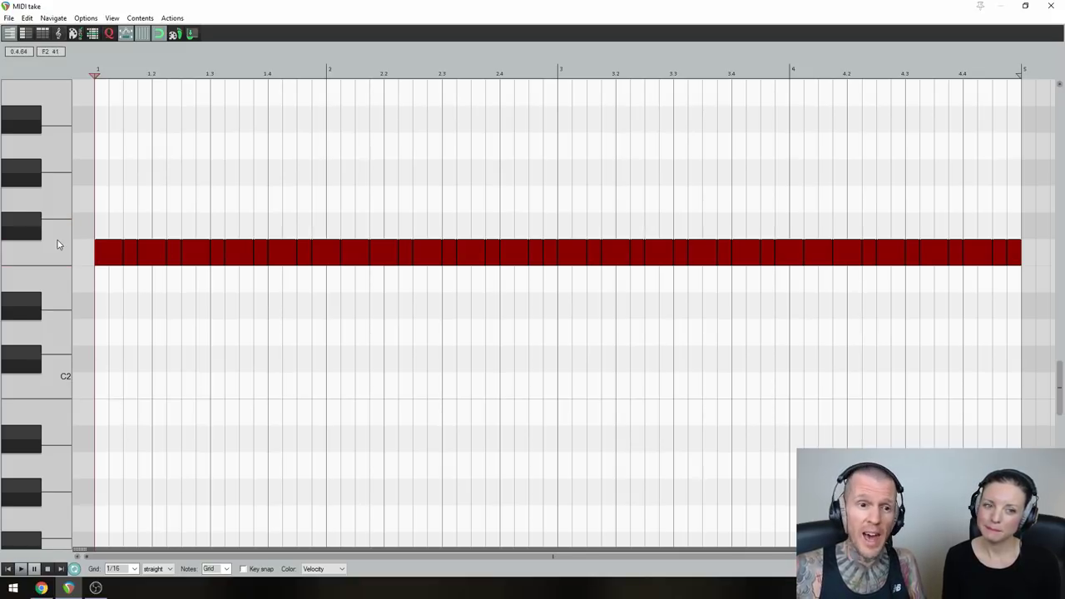
# In the first two six-note groups, raise the second and third notes to F#2 and lower the fifth and sixth to D#2
pyautogui.click(28, 226)
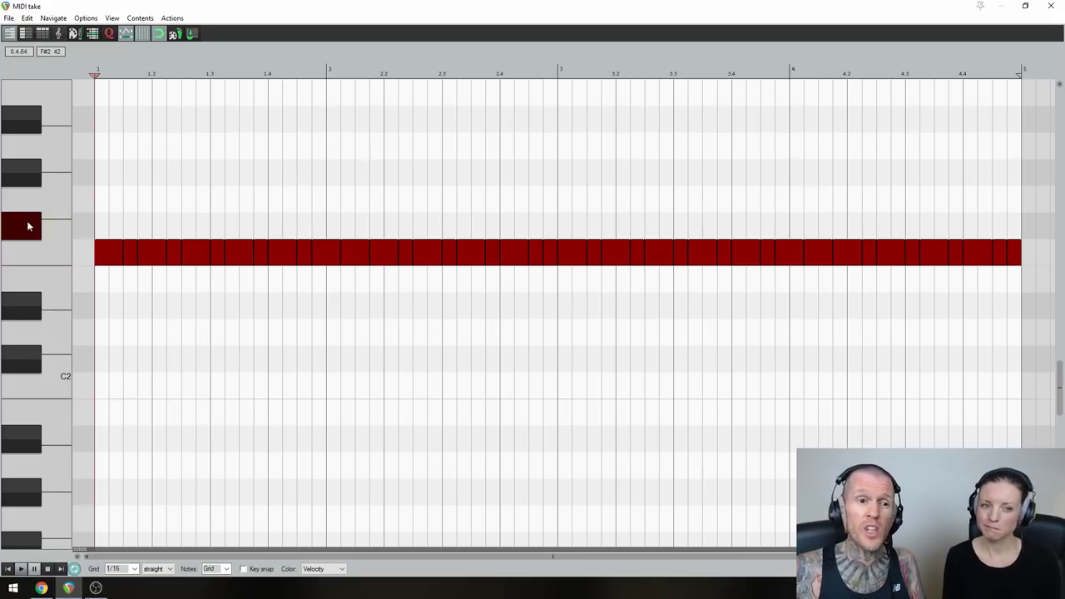
pyautogui.click(22, 312)
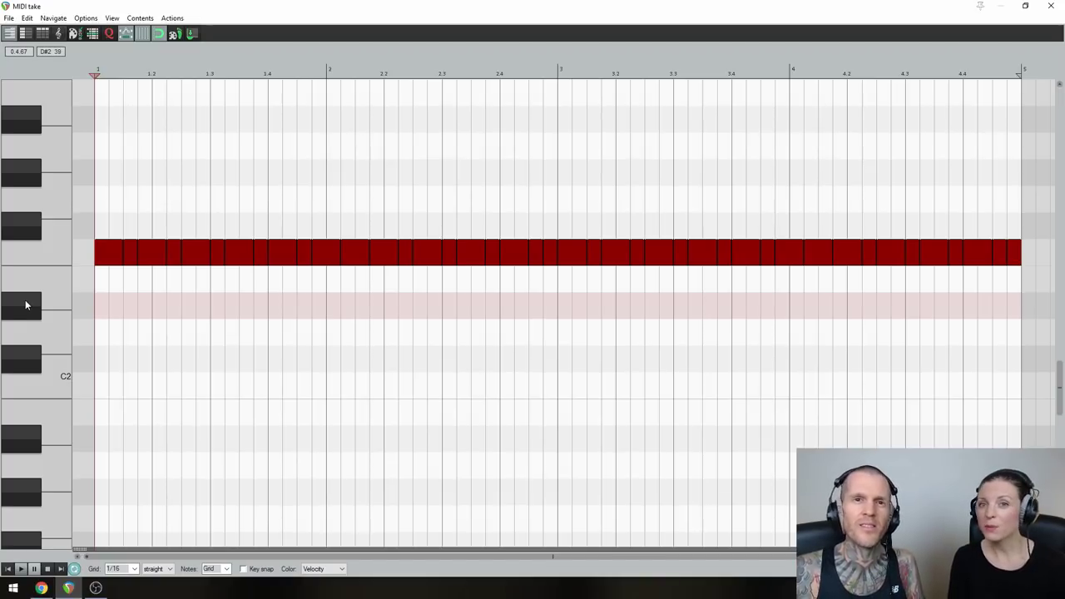
pyautogui.click(107, 250)
pyautogui.moveTo(133, 274); pyautogui.dragTo(197, 303)
pyautogui.click(171, 248)
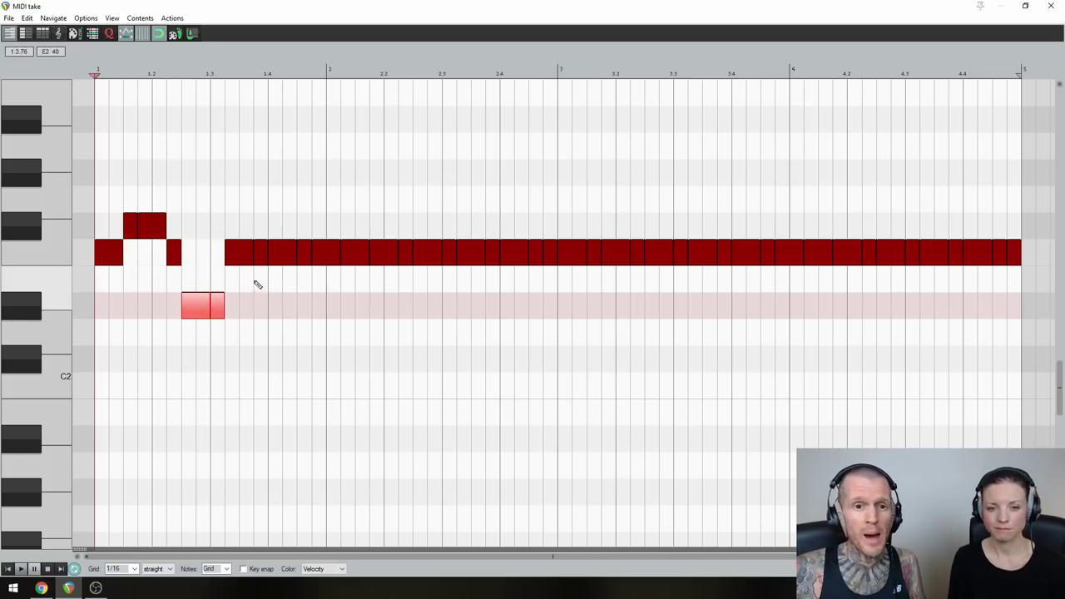
pyautogui.moveTo(256, 285); pyautogui.dragTo(329, 296)
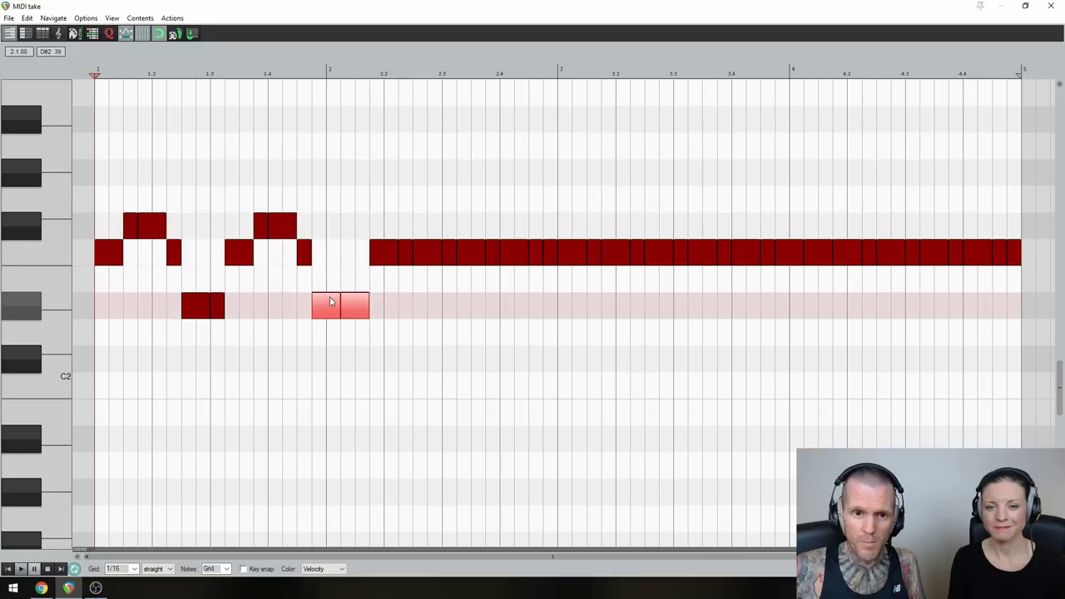
# Give the third six-note group the same F#2 and D#2 pitches, and raise the last two notes of bar 2 to F#2
pyautogui.moveTo(403, 271); pyautogui.dragTo(407, 223)
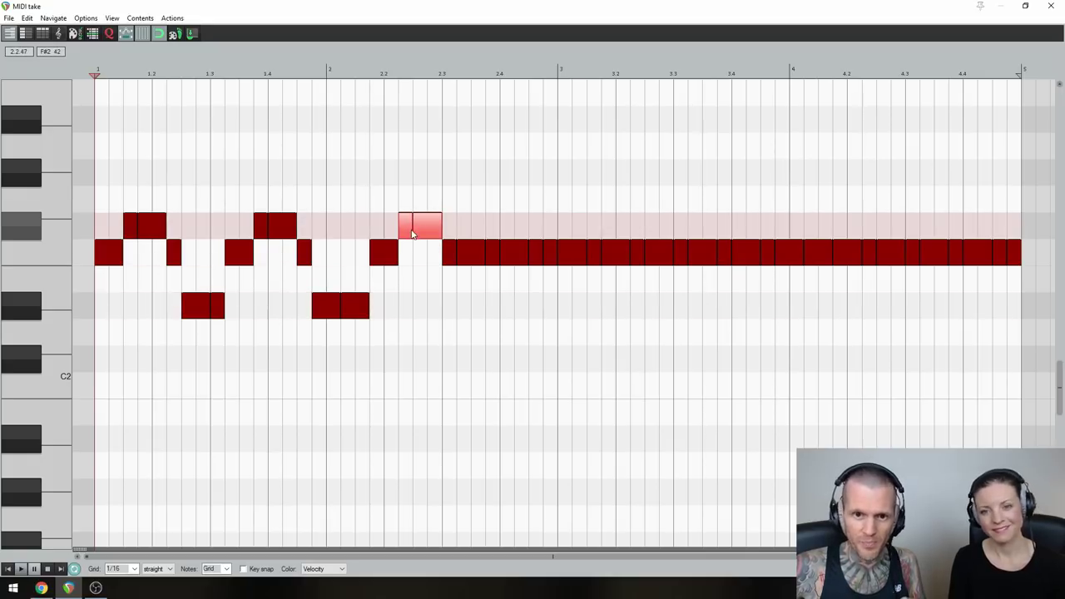
pyautogui.moveTo(471, 236); pyautogui.dragTo(476, 305)
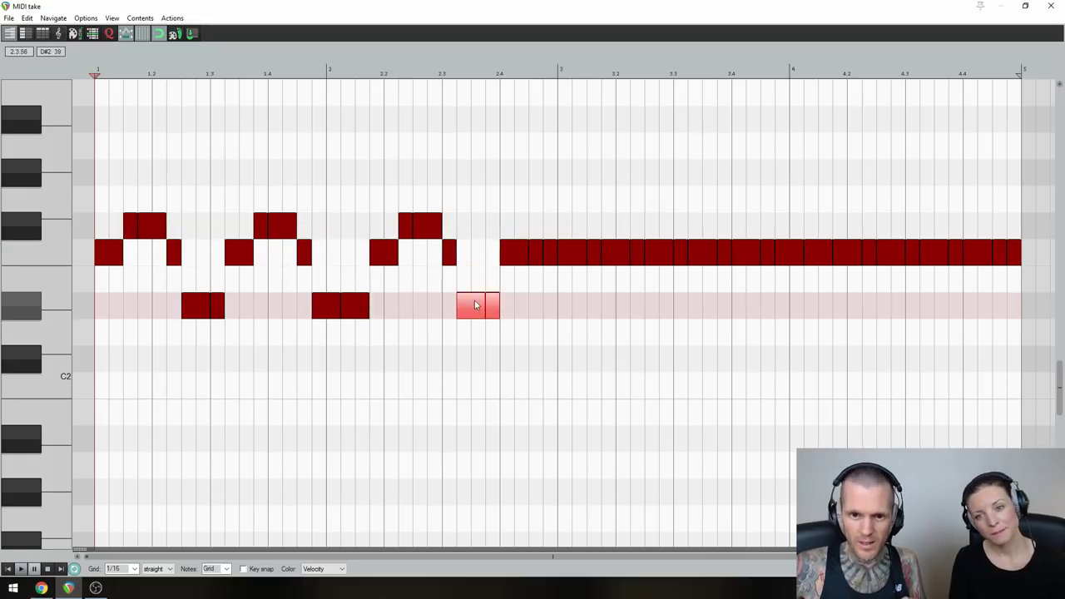
pyautogui.moveTo(540, 265); pyautogui.dragTo(535, 225)
# Highlight the notes of bars 1 and 2, and the opening six-note group on its own, to review the pitch pattern
pyautogui.moveTo(97, 208); pyautogui.dragTo(546, 356)
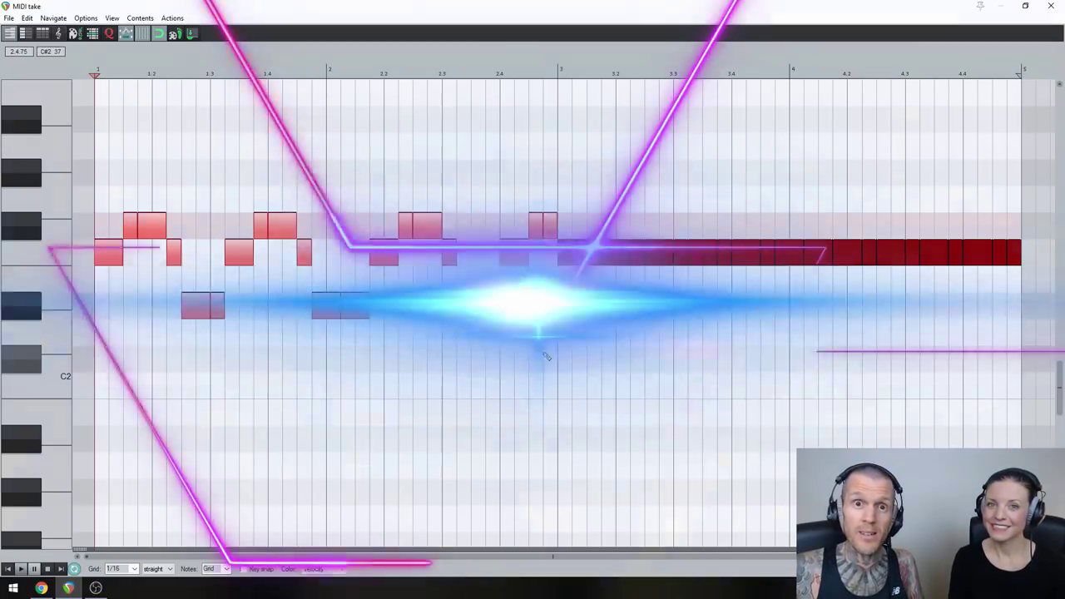
pyautogui.click(547, 356)
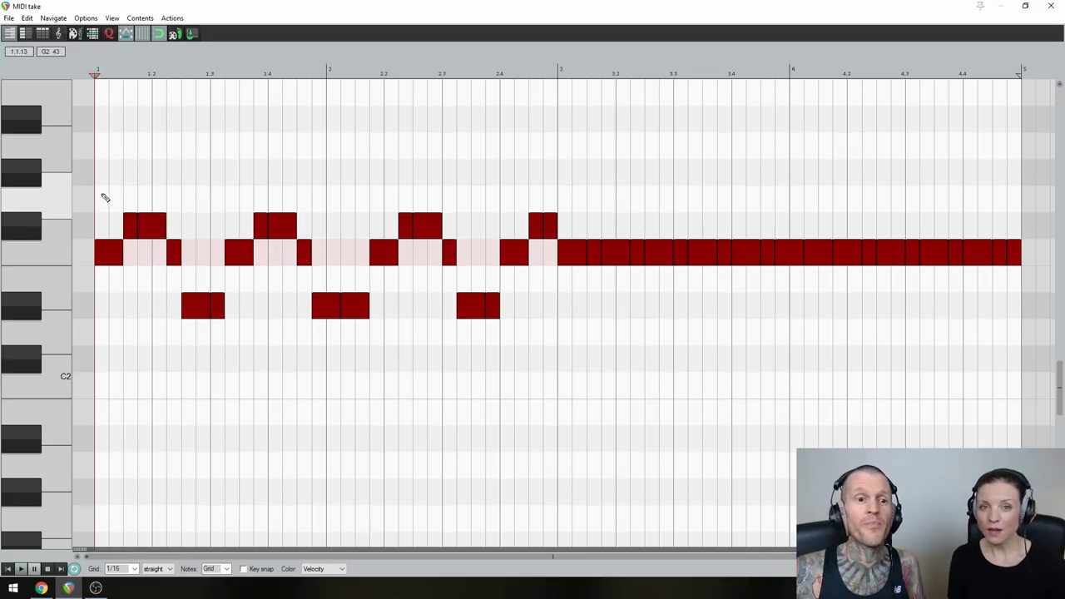
pyautogui.moveTo(103, 197); pyautogui.dragTo(226, 356)
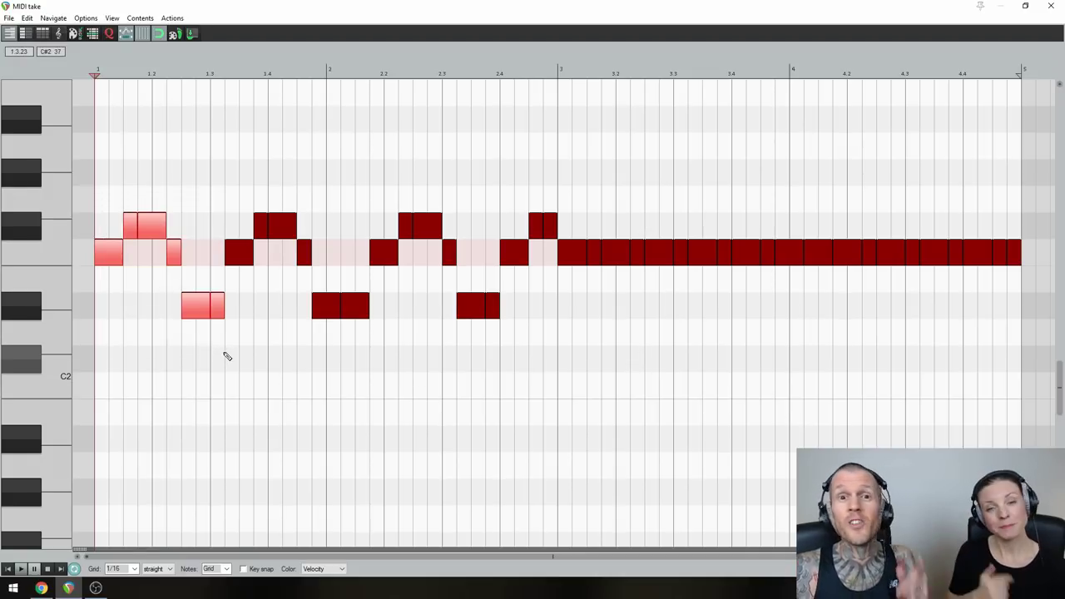
# Invert the pattern in bar 3's first six-note group by lowering the second and third notes to D#2 and raising the fifth and sixth to F#2
pyautogui.click(574, 251)
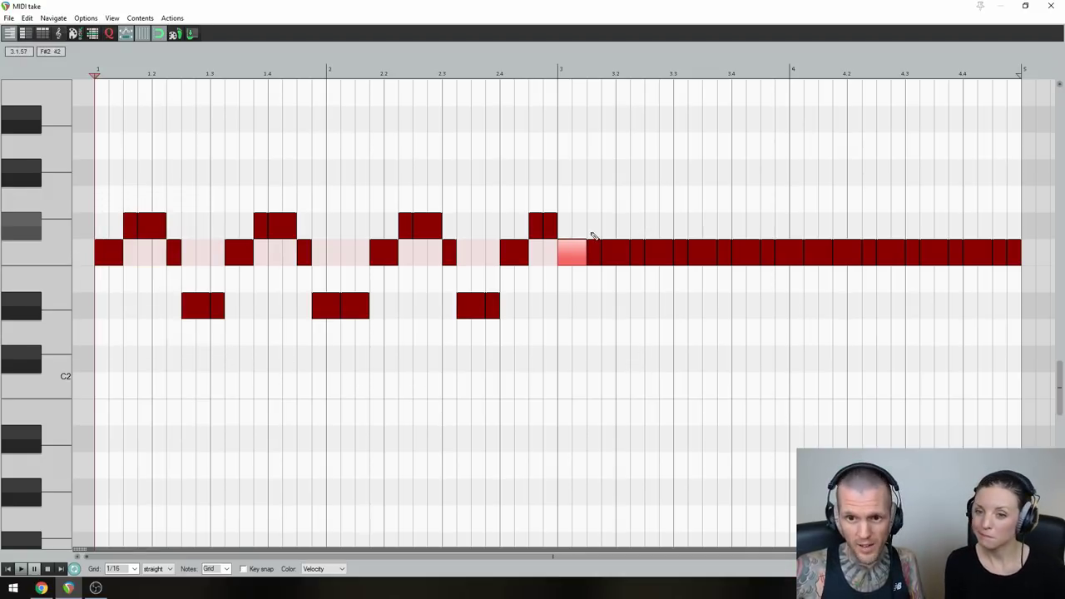
pyautogui.click(599, 252)
pyautogui.moveTo(599, 251); pyautogui.dragTo(596, 311)
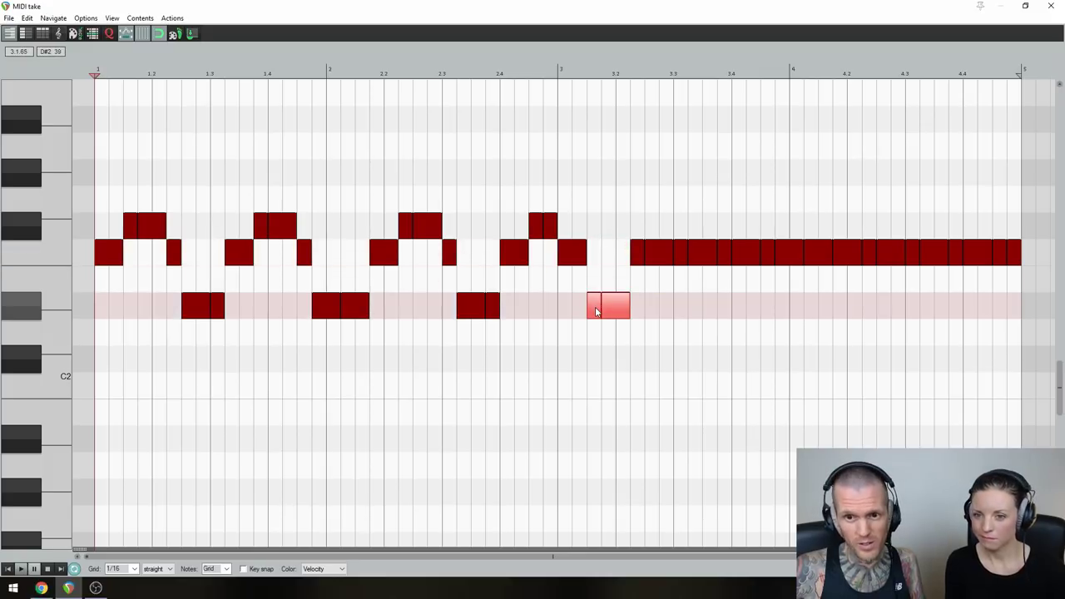
pyautogui.click(637, 251)
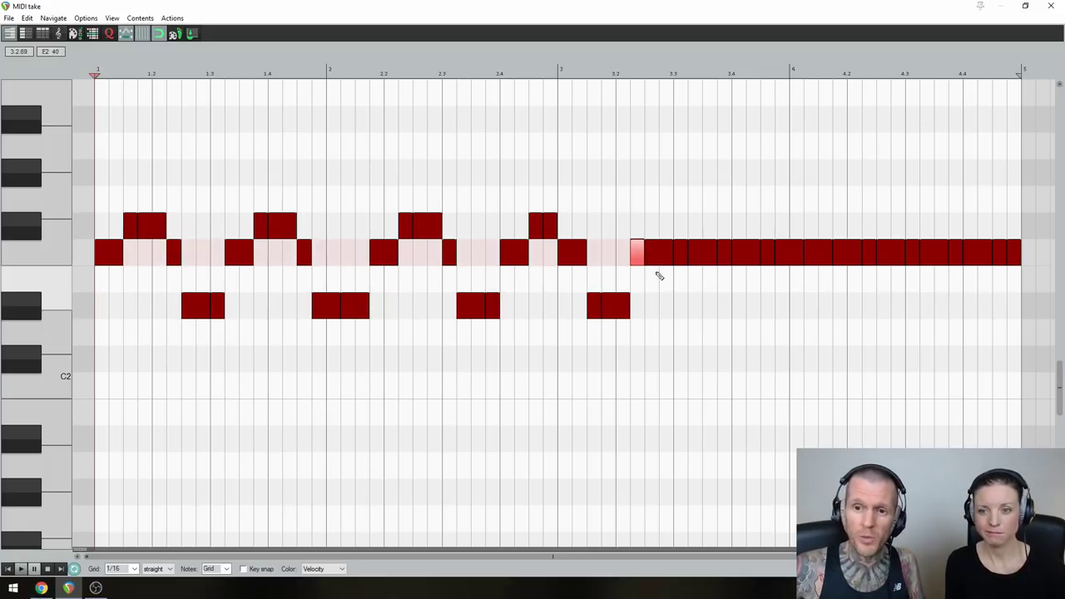
pyautogui.click(658, 252)
pyautogui.moveTo(655, 248); pyautogui.dragTo(657, 239)
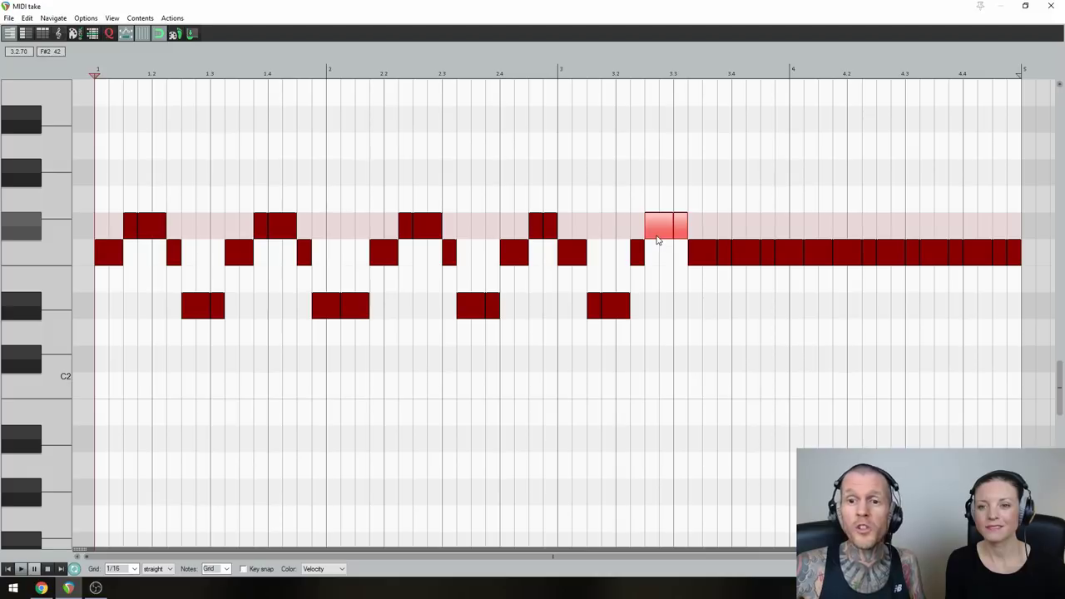
# In the six-note group crossing from bar 3 into bar 4, lower the second and third notes to D#2 and raise the fifth and sixth to F#2
pyautogui.click(735, 251)
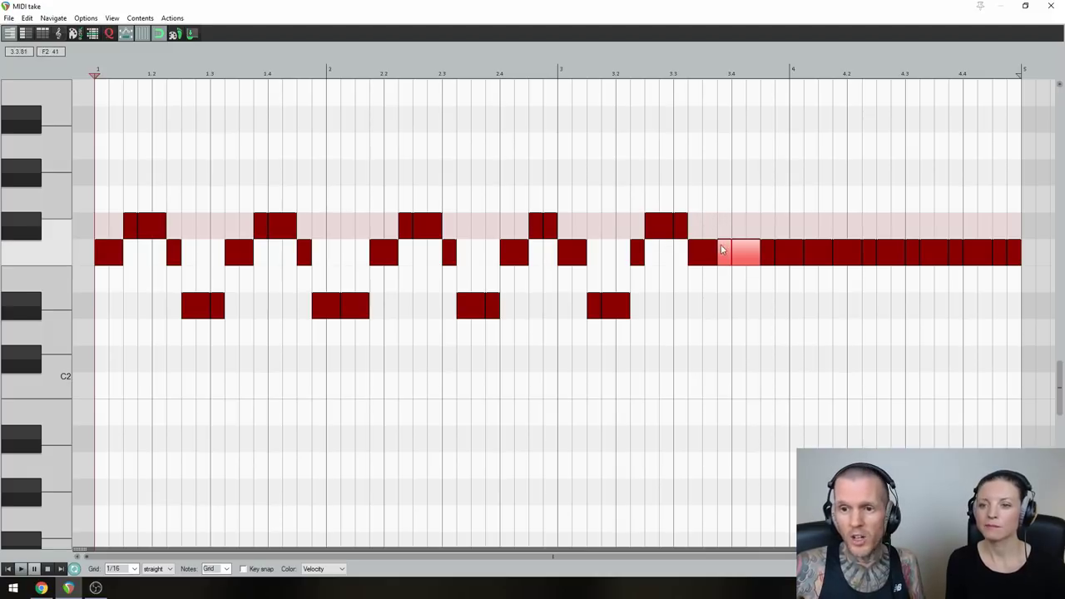
pyautogui.moveTo(725, 248); pyautogui.dragTo(727, 305)
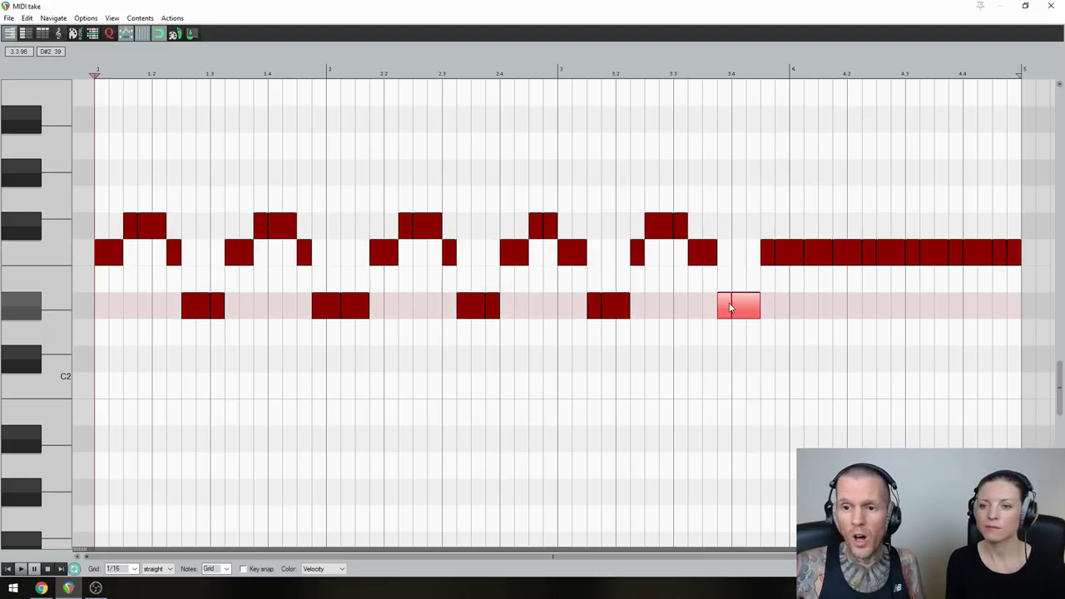
pyautogui.click(795, 251)
pyautogui.moveTo(795, 251); pyautogui.dragTo(796, 230)
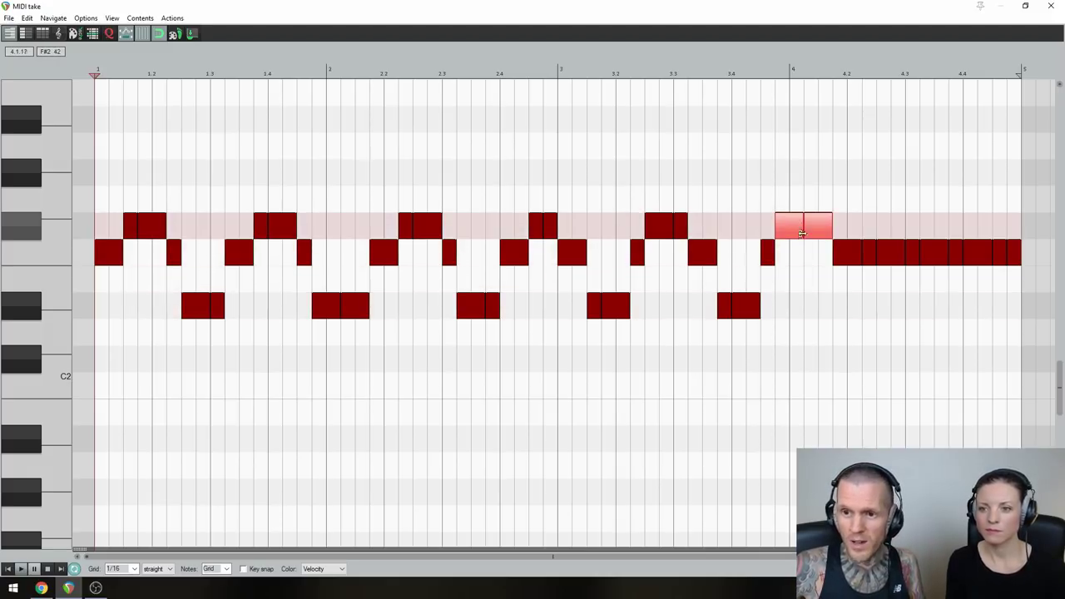
# Apply the inverted D#2 and F#2 pattern to bar 4's remaining six-note group, lower the final two notes to D#2, and select bars 3 and 4
pyautogui.click(871, 255)
pyautogui.moveTo(871, 251); pyautogui.dragTo(873, 304)
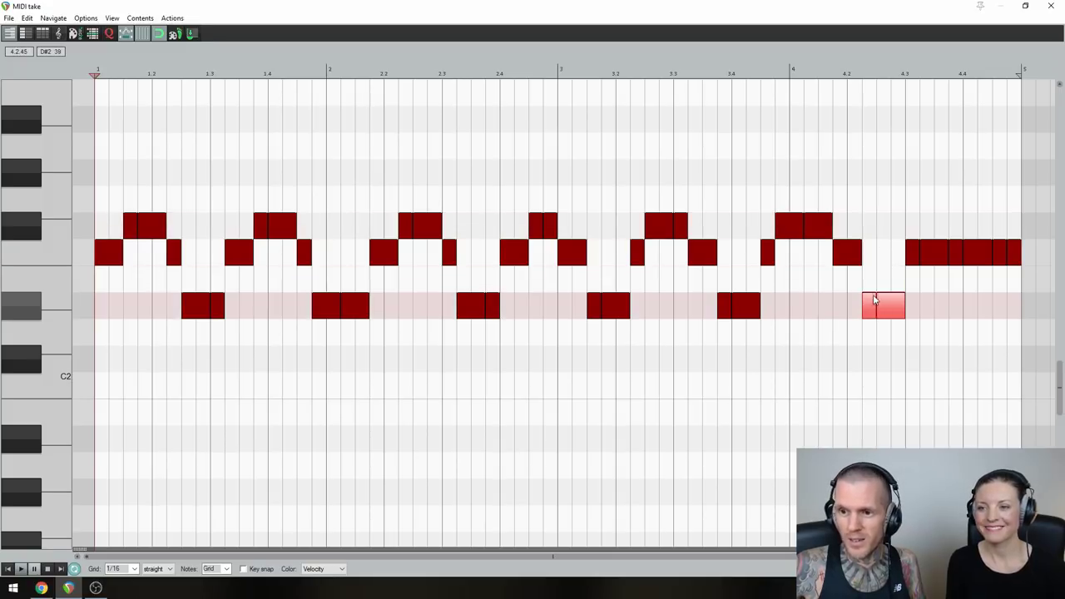
pyautogui.click(930, 252)
pyautogui.moveTo(930, 251); pyautogui.dragTo(933, 226)
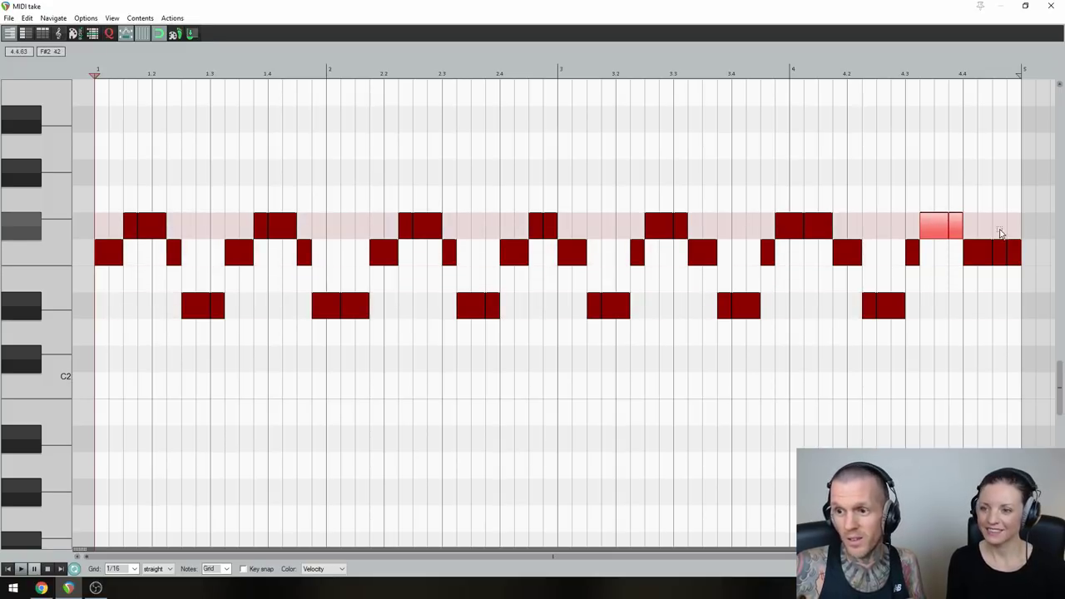
pyautogui.click(1008, 253)
pyautogui.moveTo(1008, 252); pyautogui.dragTo(1008, 304)
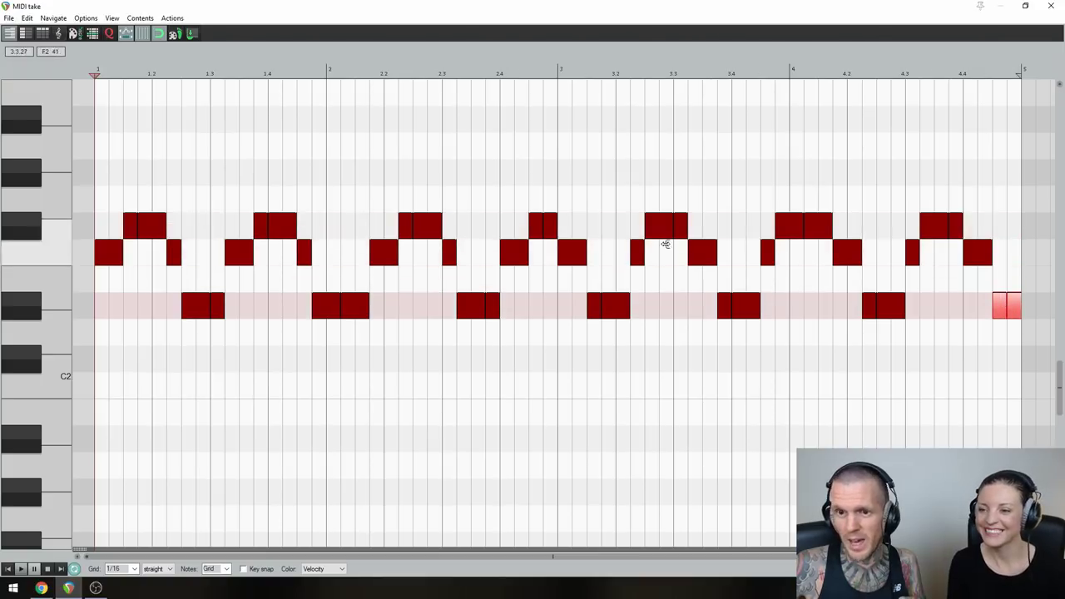
pyautogui.moveTo(563, 202); pyautogui.dragTo(1036, 358)
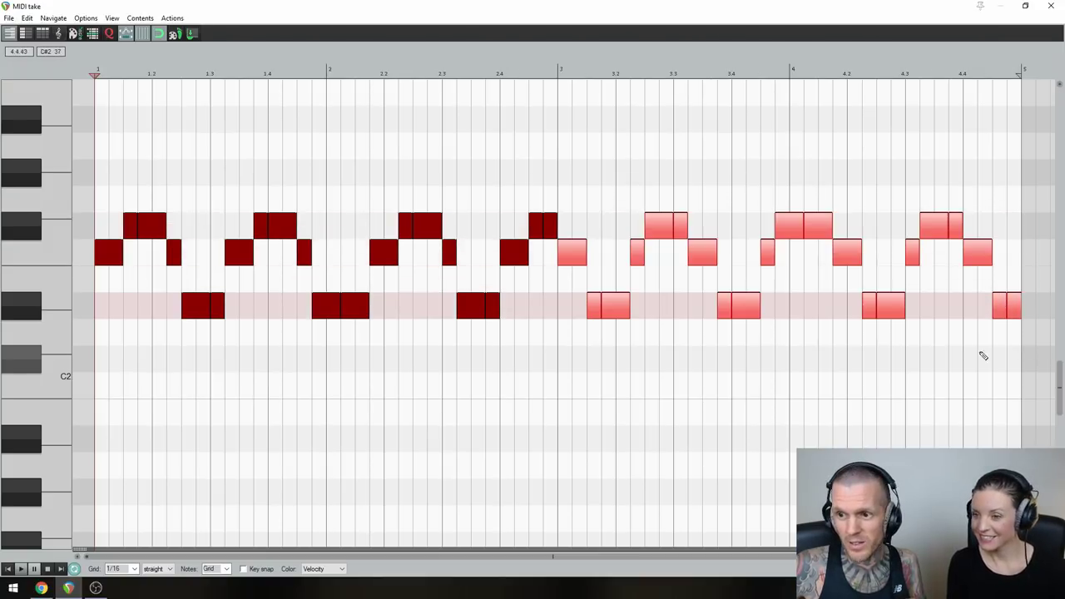